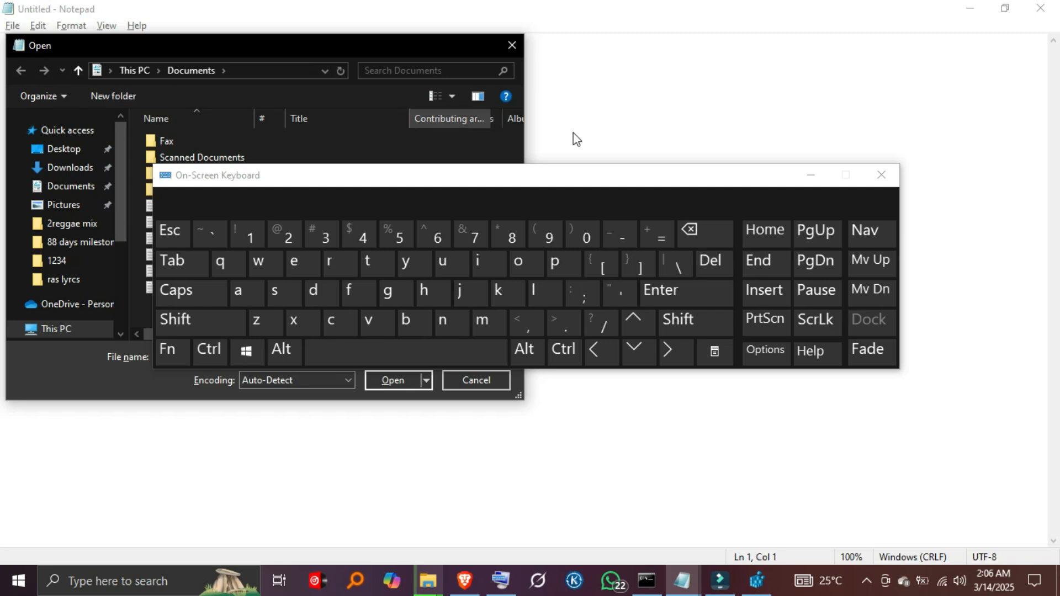
Minimize the on-screen keyboard and browse in the Open dialog to the Windows folder on Local Disk (C:)
{"action": "left_click", "coordinate": [810, 176]}
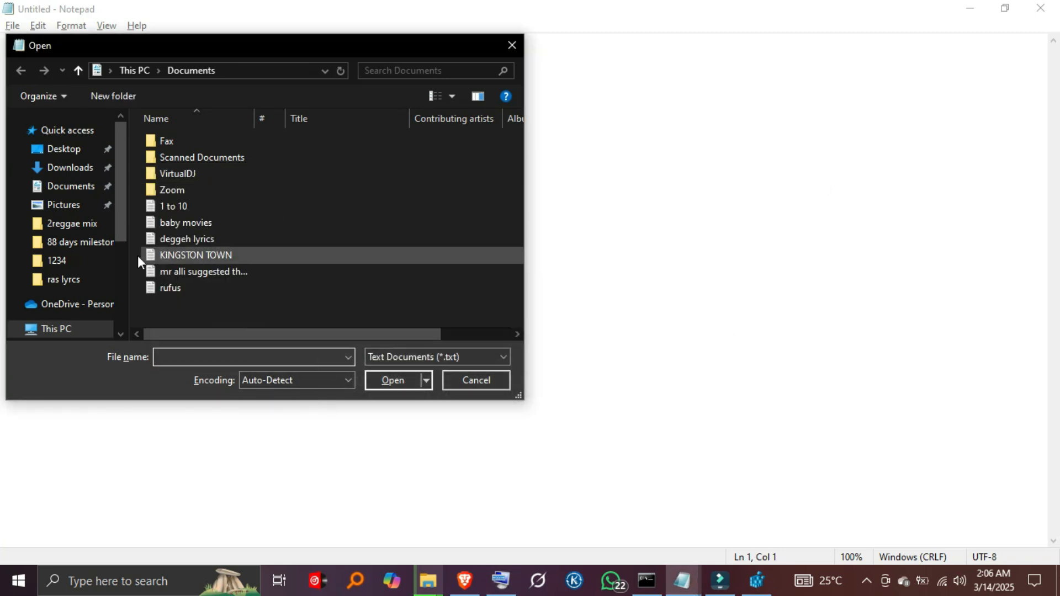
{"action": "left_click", "coordinate": [63, 328]}
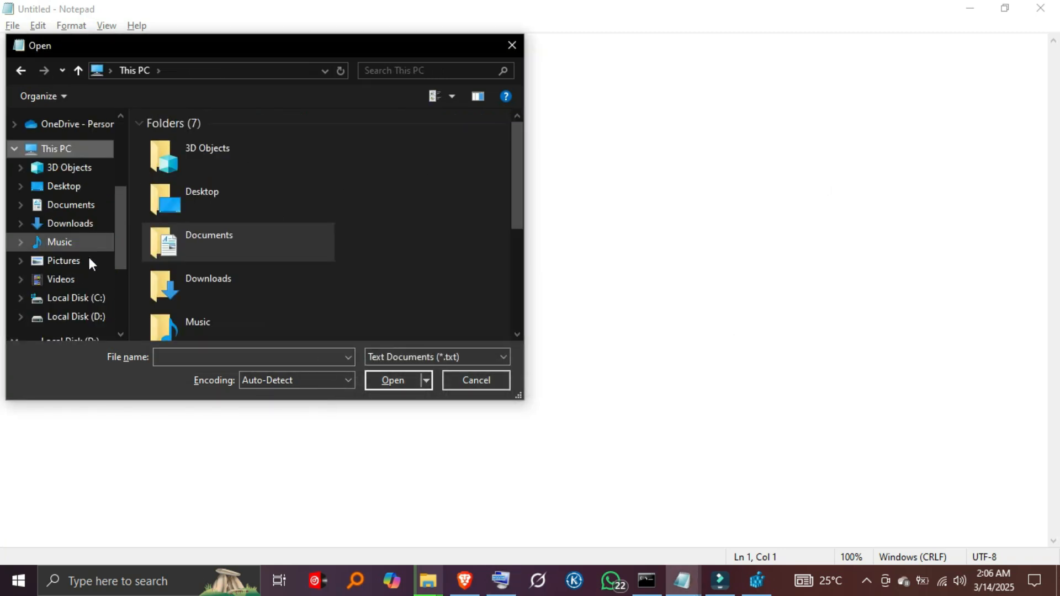
{"action": "scroll", "coordinate": [71, 310], "scroll_direction": "down", "scroll_amount": 2}
{"action": "scroll", "coordinate": [330, 244], "scroll_direction": "down", "scroll_amount": 3}
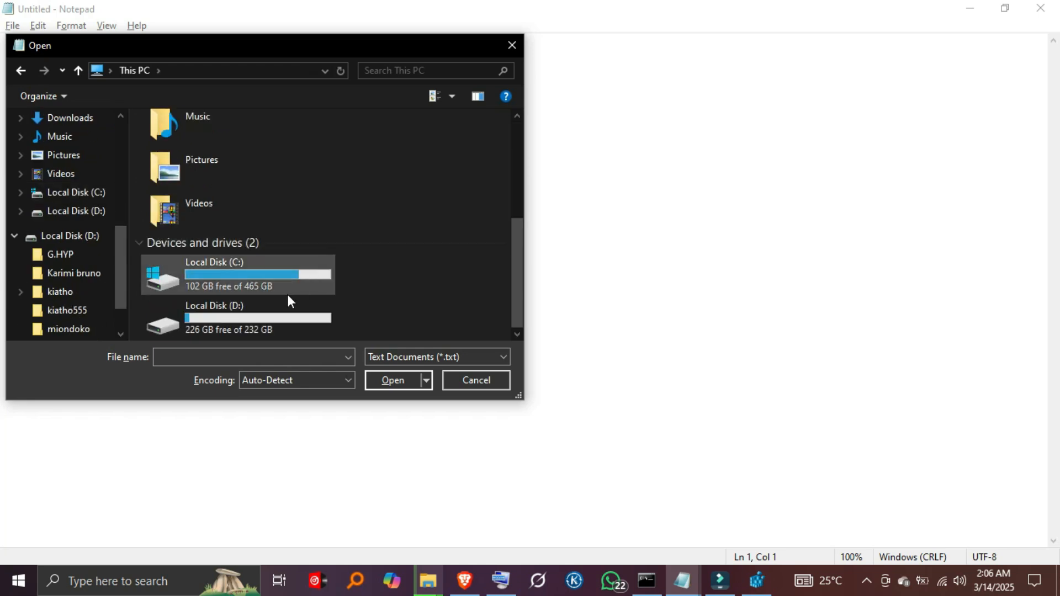
{"action": "double_click", "coordinate": [262, 284]}
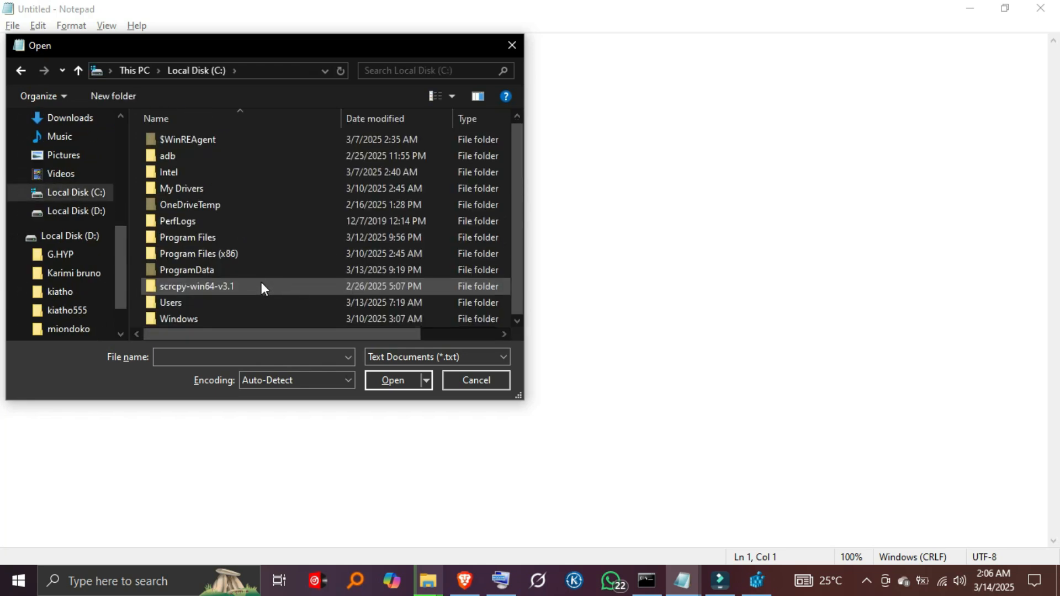
{"action": "double_click", "coordinate": [228, 325]}
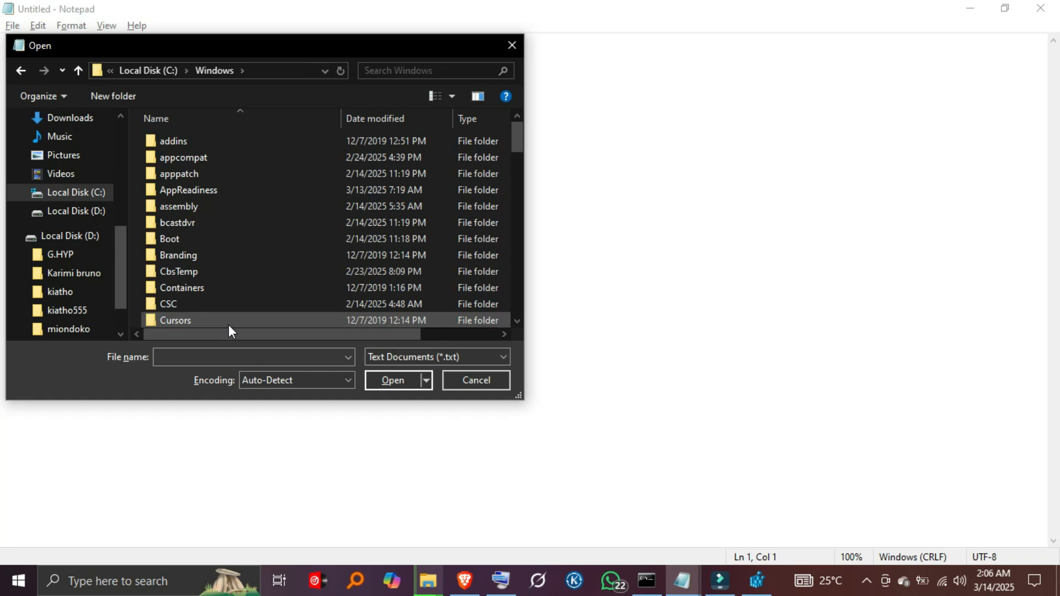
Browse from the Windows folder into System32, drivers and the etc folder
{"action": "scroll", "coordinate": [229, 325], "scroll_direction": "down", "scroll_amount": 1}
{"action": "scroll", "coordinate": [229, 325], "scroll_direction": "down", "scroll_amount": 6}
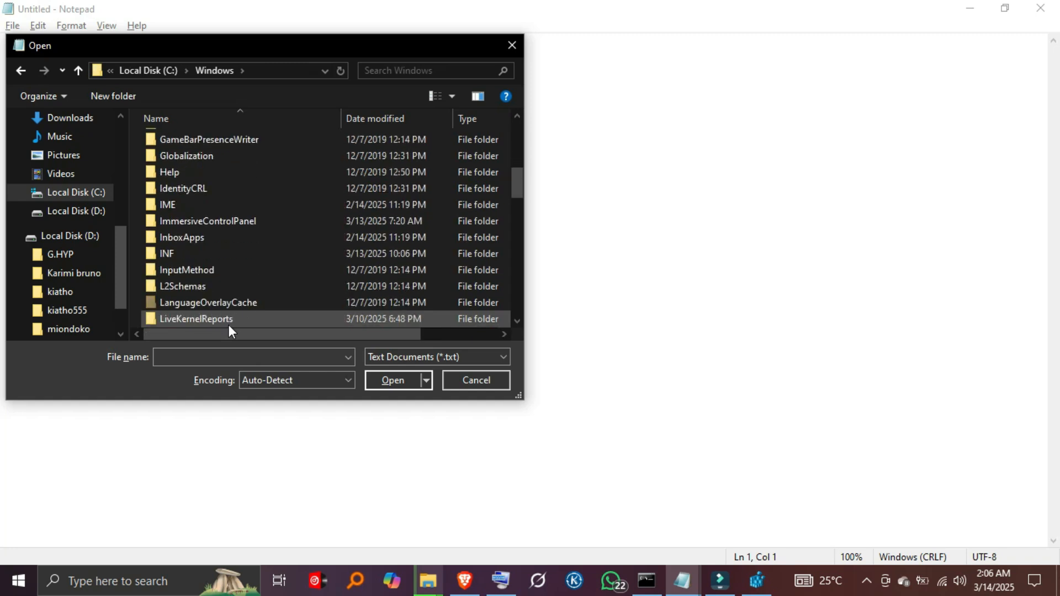
{"action": "scroll", "coordinate": [229, 325], "scroll_direction": "down", "scroll_amount": 7}
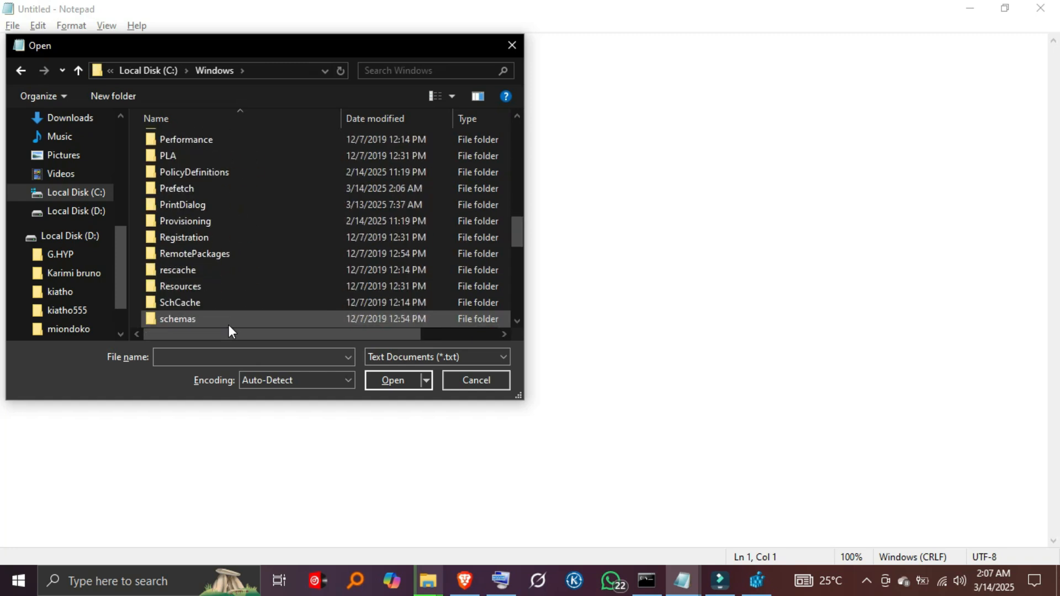
{"action": "scroll", "coordinate": [229, 324], "scroll_direction": "down", "scroll_amount": 5}
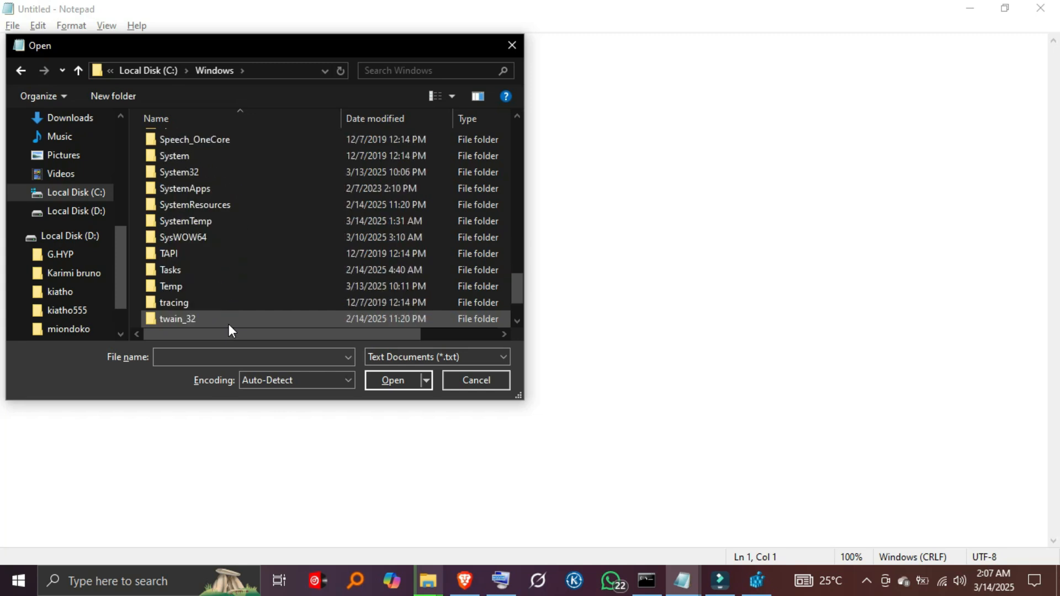
{"action": "double_click", "coordinate": [191, 171]}
{"action": "scroll", "coordinate": [188, 221], "scroll_direction": "down", "scroll_amount": 2}
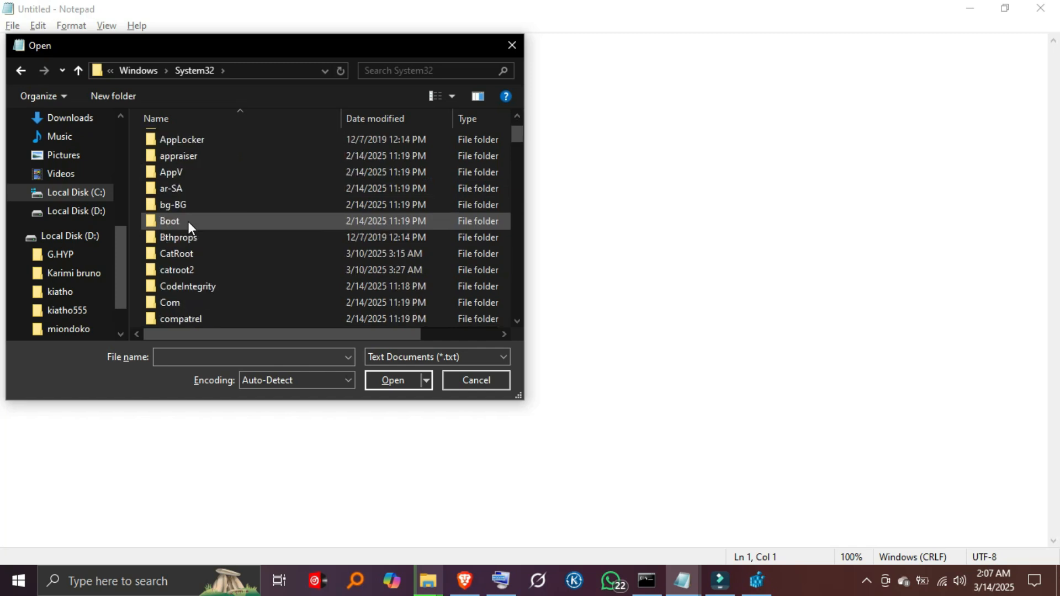
{"action": "scroll", "coordinate": [188, 221], "scroll_direction": "down", "scroll_amount": 5}
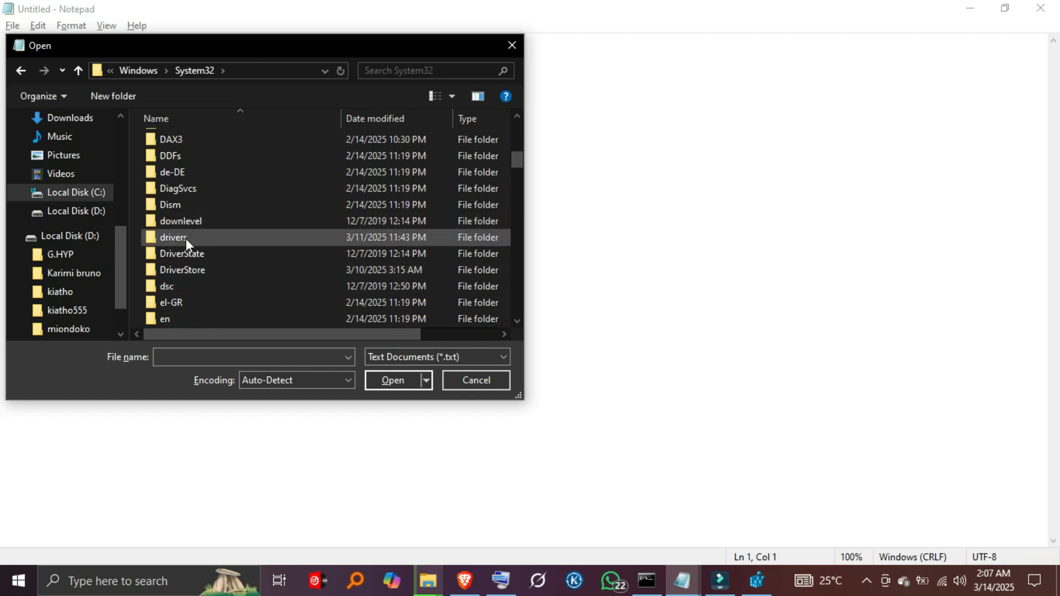
{"action": "double_click", "coordinate": [180, 241]}
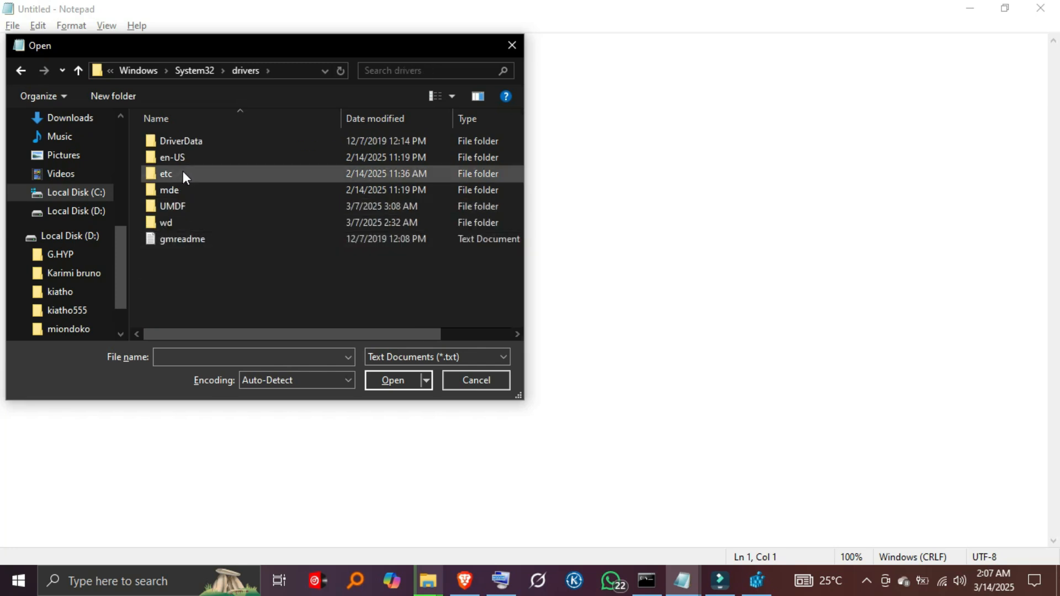
{"action": "double_click", "coordinate": [181, 173]}
Show All Files in the etc folder and open the hosts file of type File
{"action": "left_click", "coordinate": [451, 348]}
{"action": "left_click", "coordinate": [440, 382]}
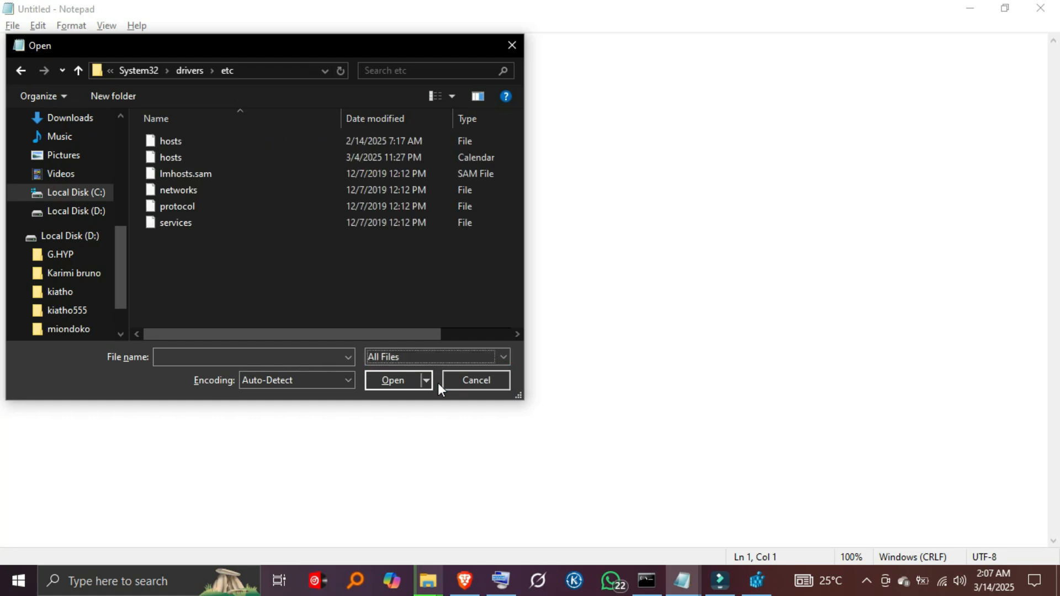
{"action": "left_click", "coordinate": [187, 145]}
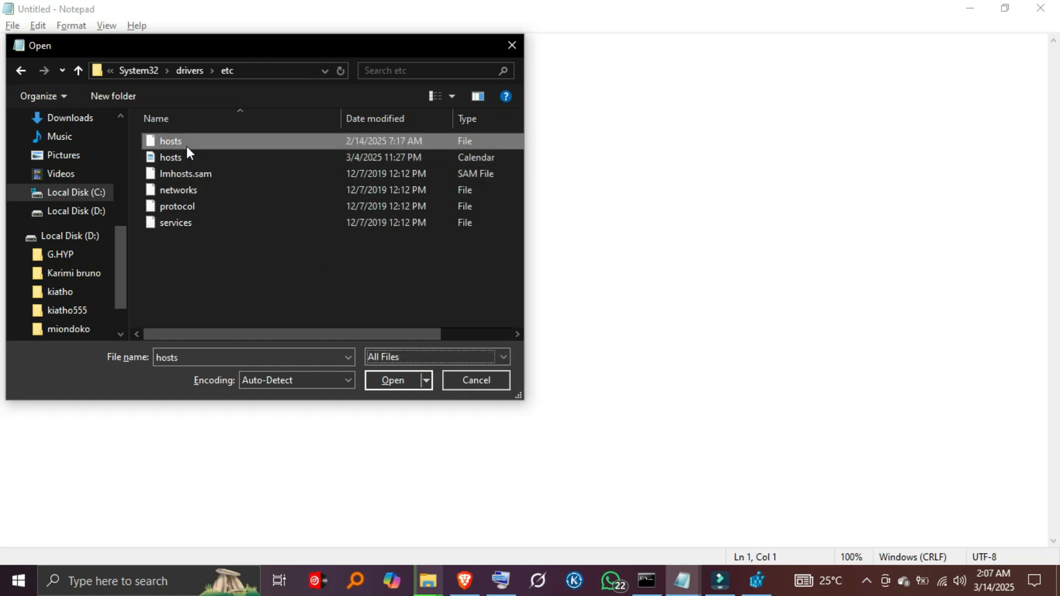
{"action": "left_click", "coordinate": [394, 378]}
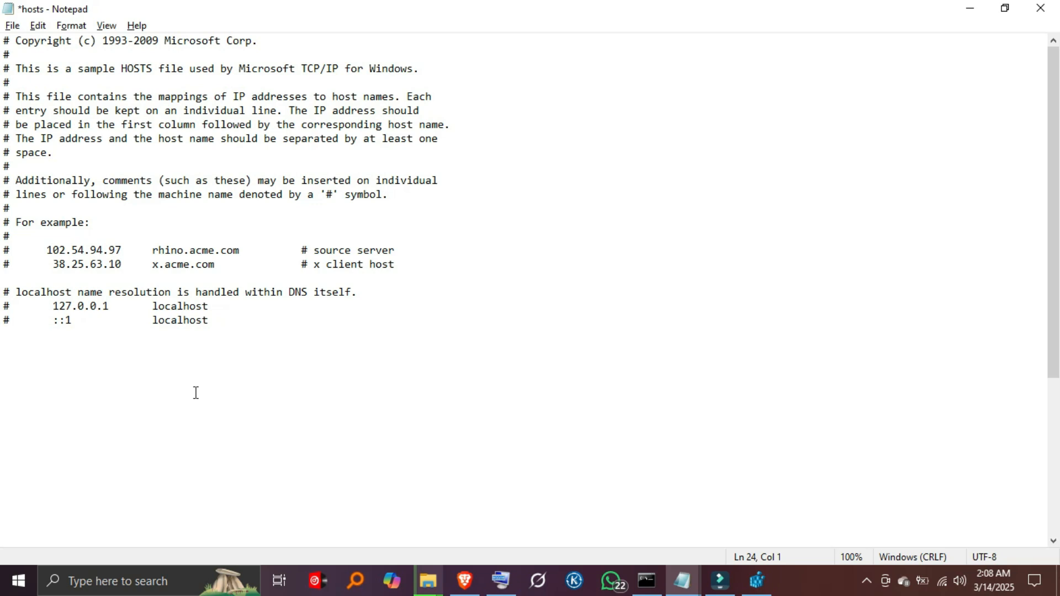
{"action": "type", "text": "127.0.0.1 www.example.com 127.0.0.1 example.com"}
{"action": "key", "text": "Return"}
{"action": "type", "text": "127"}
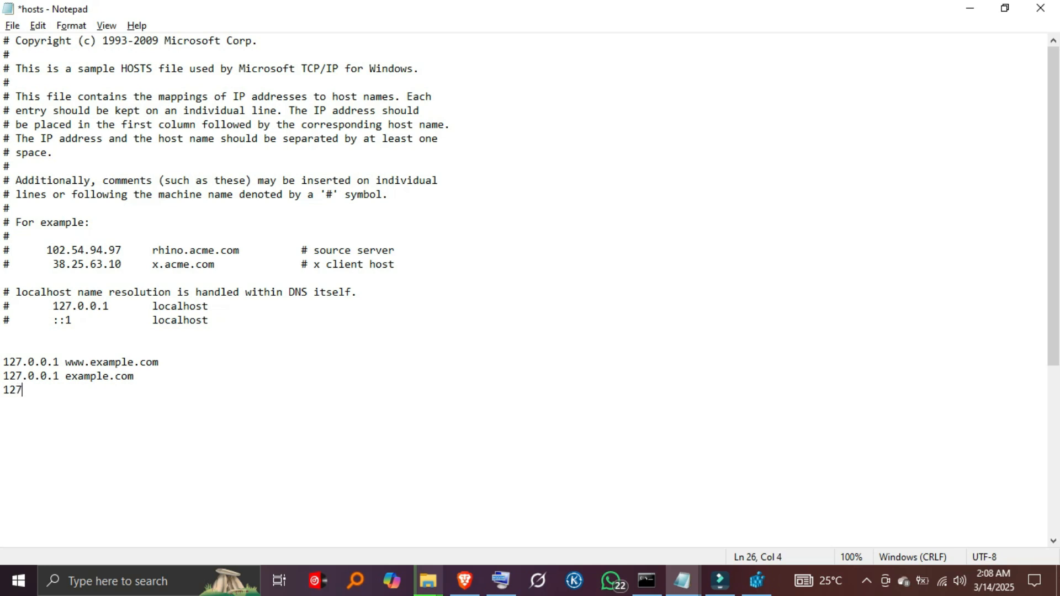
{"action": "type", "text": ".0.0.1 www.facebook.com"}
{"action": "key", "text": "Return"}
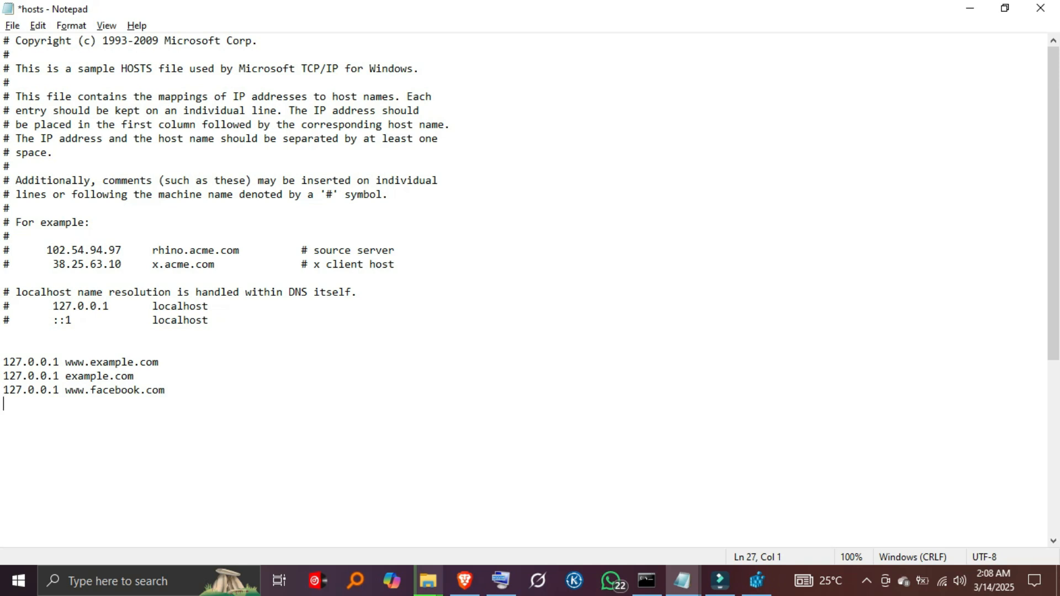
{"action": "type", "text": "127.0.011 www.youtube.com"}
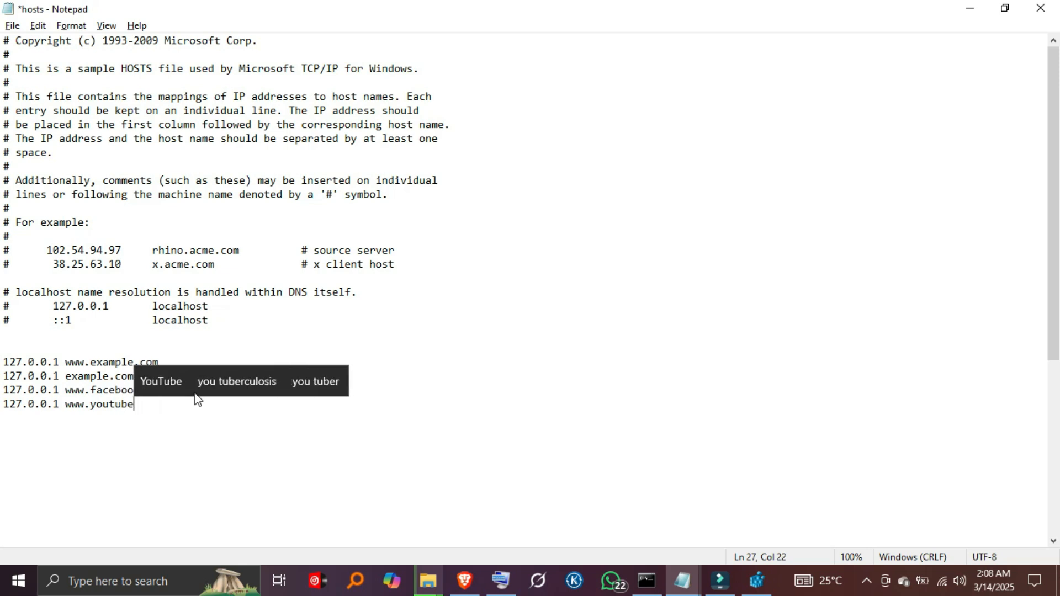
{"action": "type", "text": ".com"}
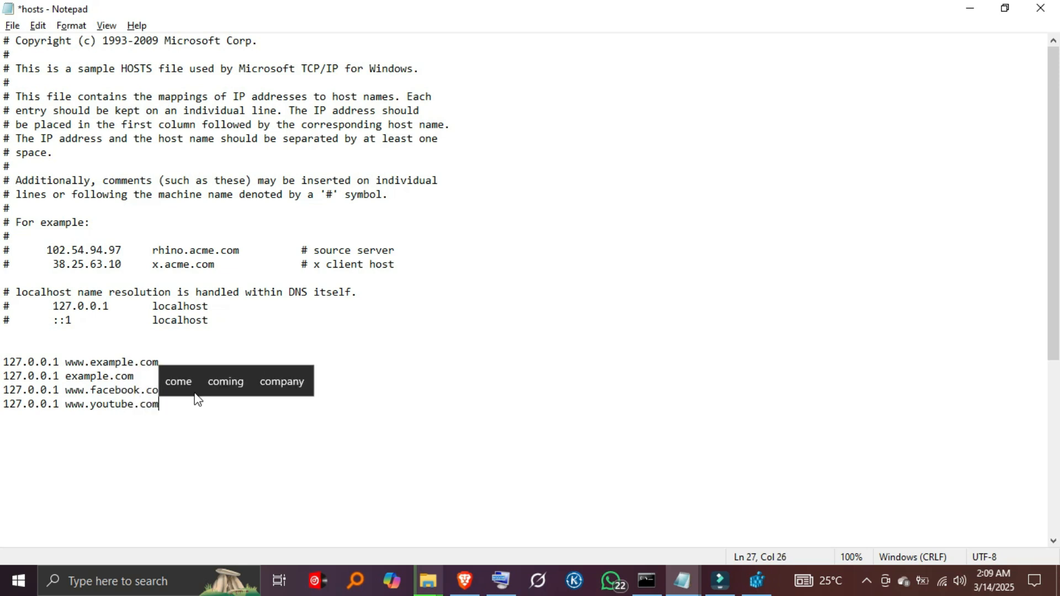
Save the edited hosts file
{"action": "left_click", "coordinate": [12, 26]}
{"action": "left_click", "coordinate": [42, 96]}
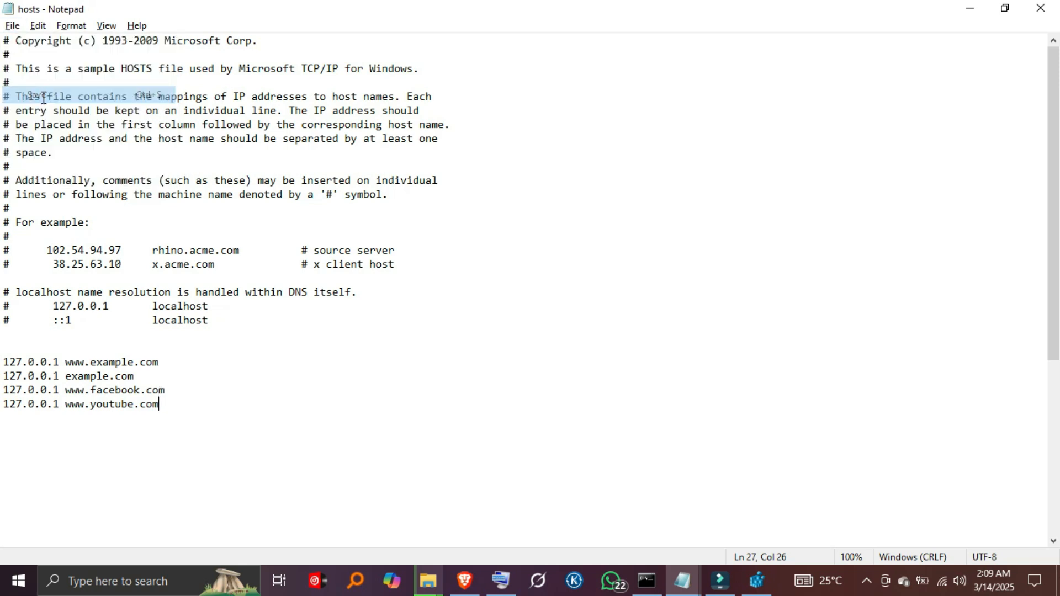
{"action": "left_click", "coordinate": [13, 25]}
Open Command Prompt as administrator and flush the DNS cache with ipconfig /flushdns
{"action": "left_click", "coordinate": [119, 580]}
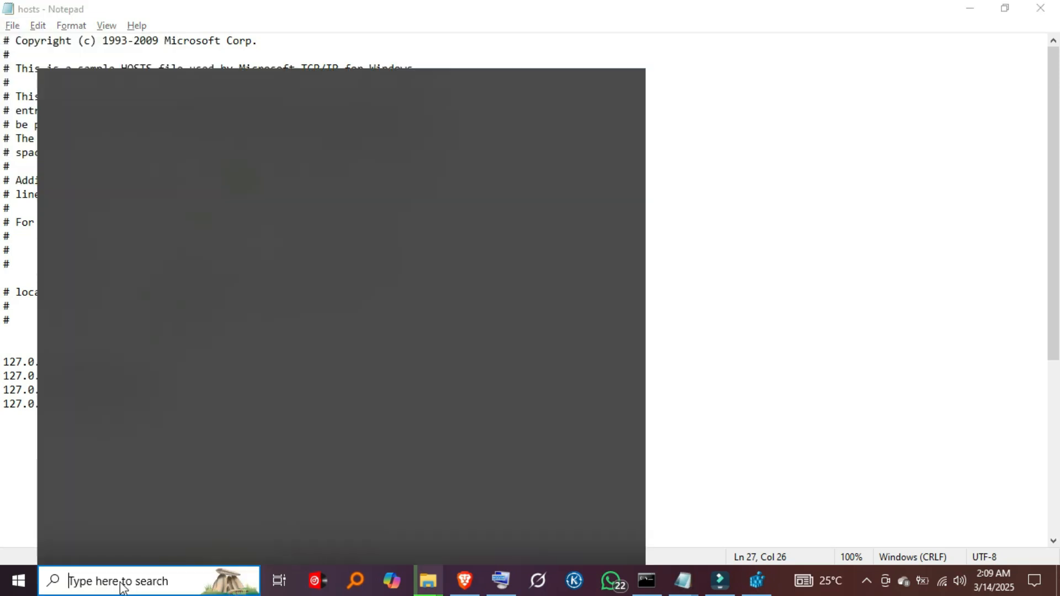
{"action": "type", "text": "cmd"}
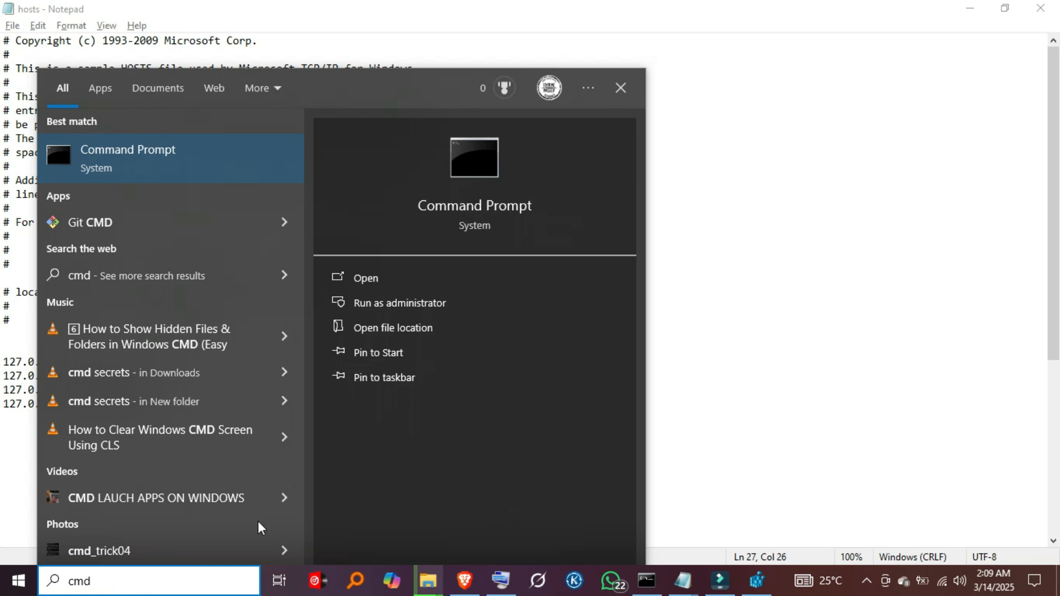
{"action": "left_click", "coordinate": [382, 303]}
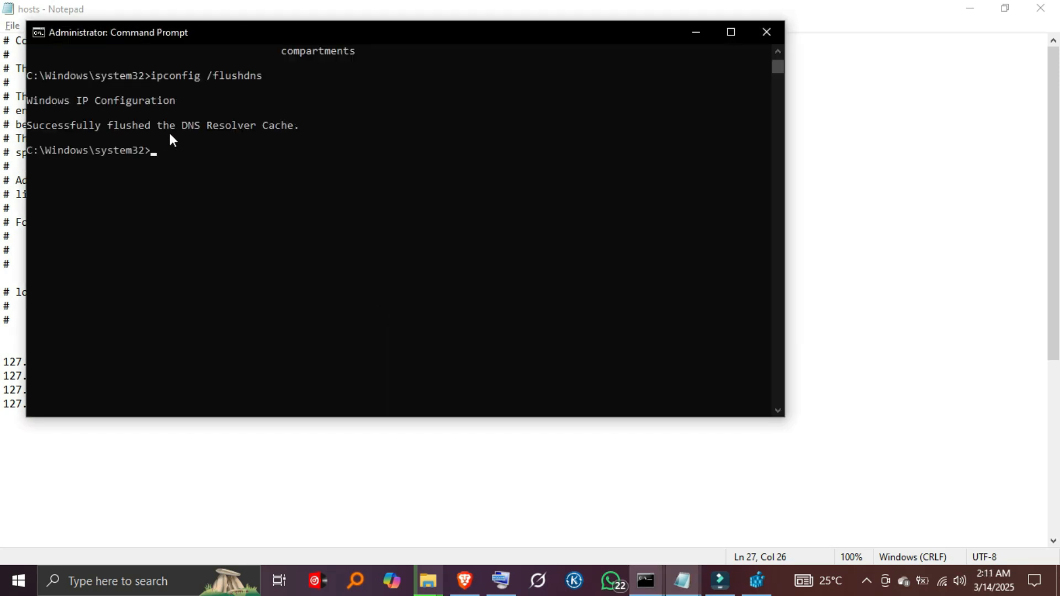
{"action": "left_click_drag", "start_coordinate": [298, 125], "coordinate": [64, 126]}
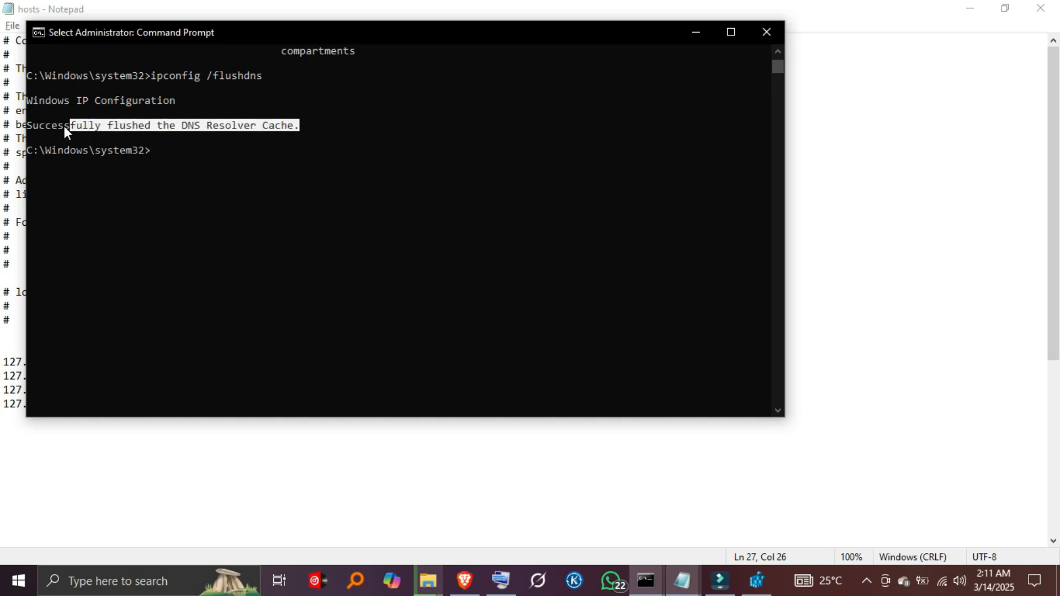
{"action": "left_click", "coordinate": [206, 203]}
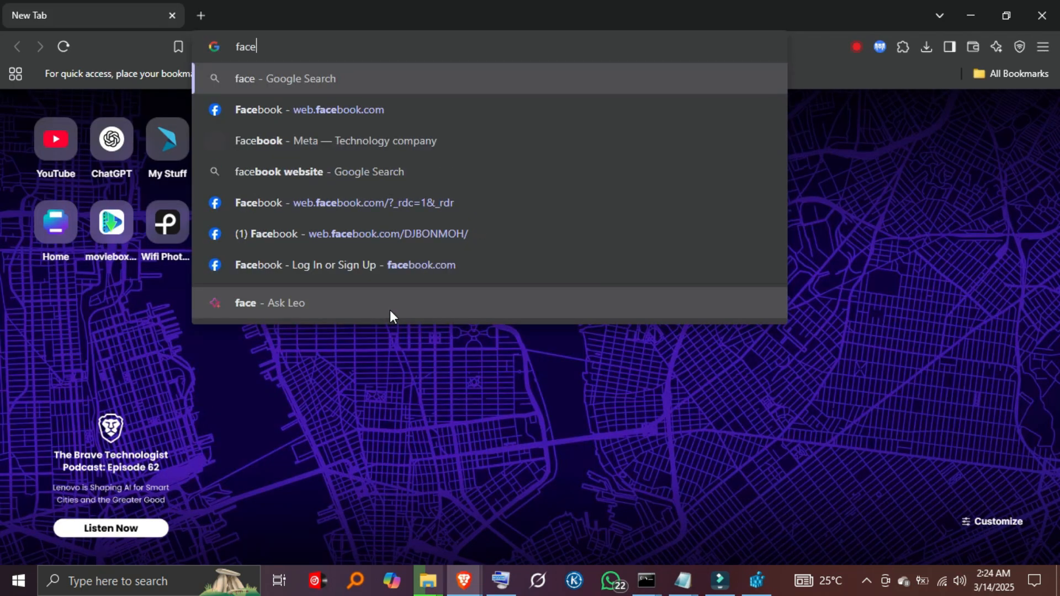
Switch to the Brave browser, load facebook.com and reload it to check whether the site is blocked
{"action": "type", "text": "book.com"}
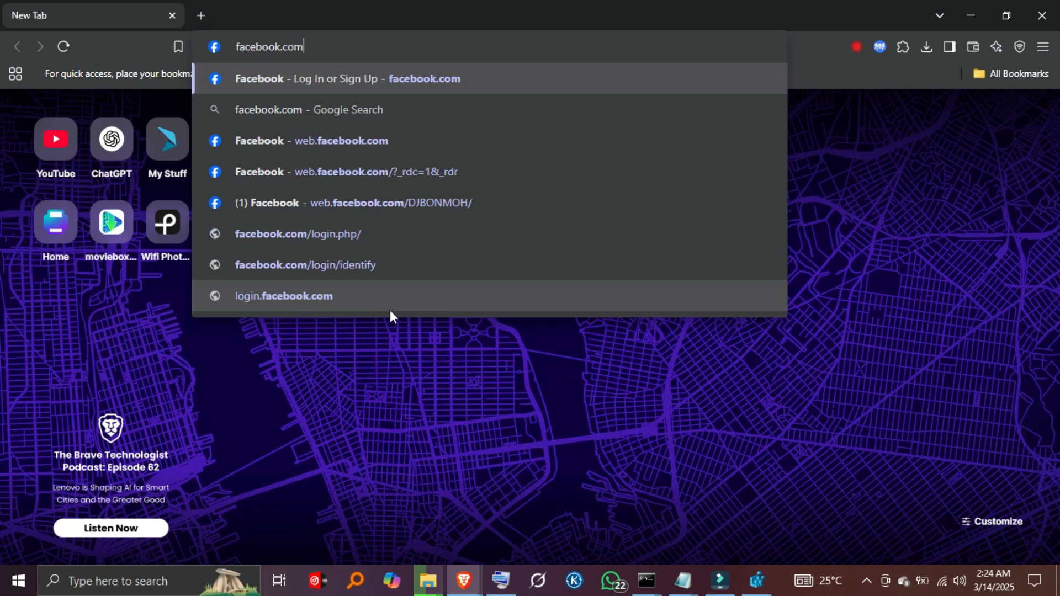
{"action": "key", "text": "Return"}
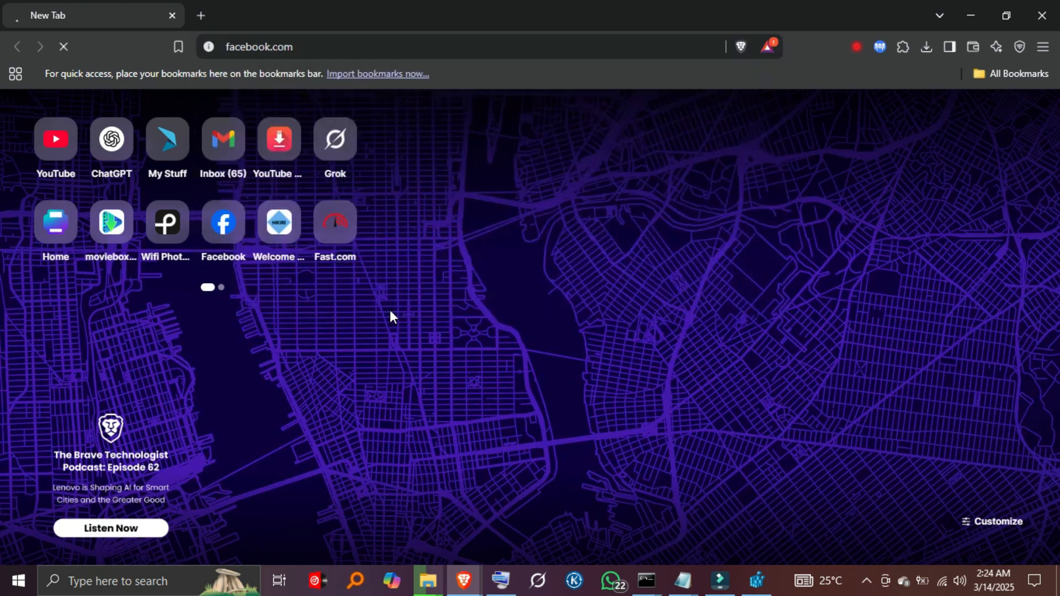
{"action": "key", "text": "F5"}
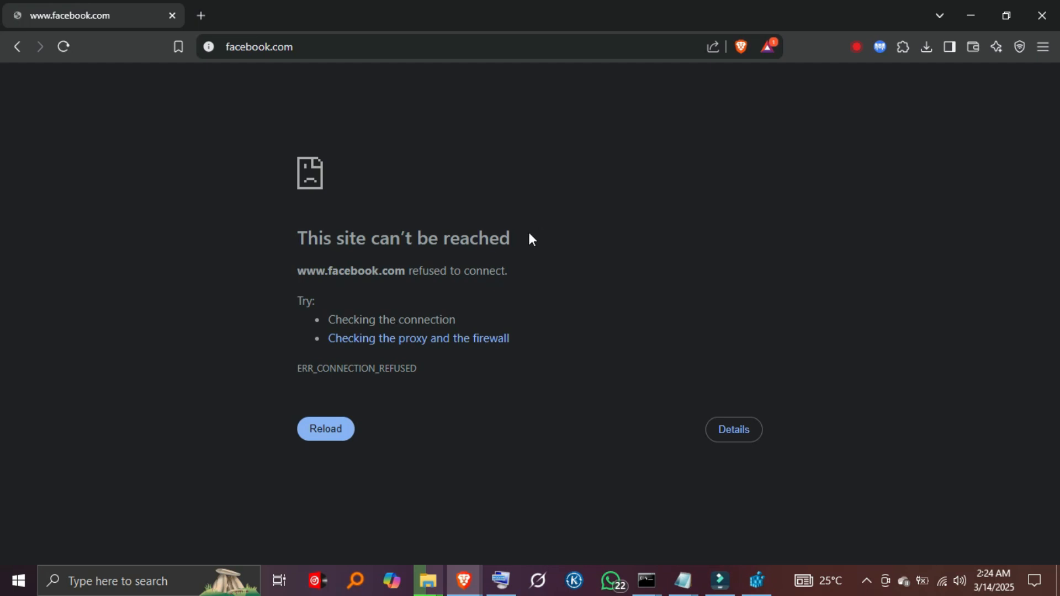
{"action": "left_click_drag", "start_coordinate": [526, 238], "coordinate": [274, 244]}
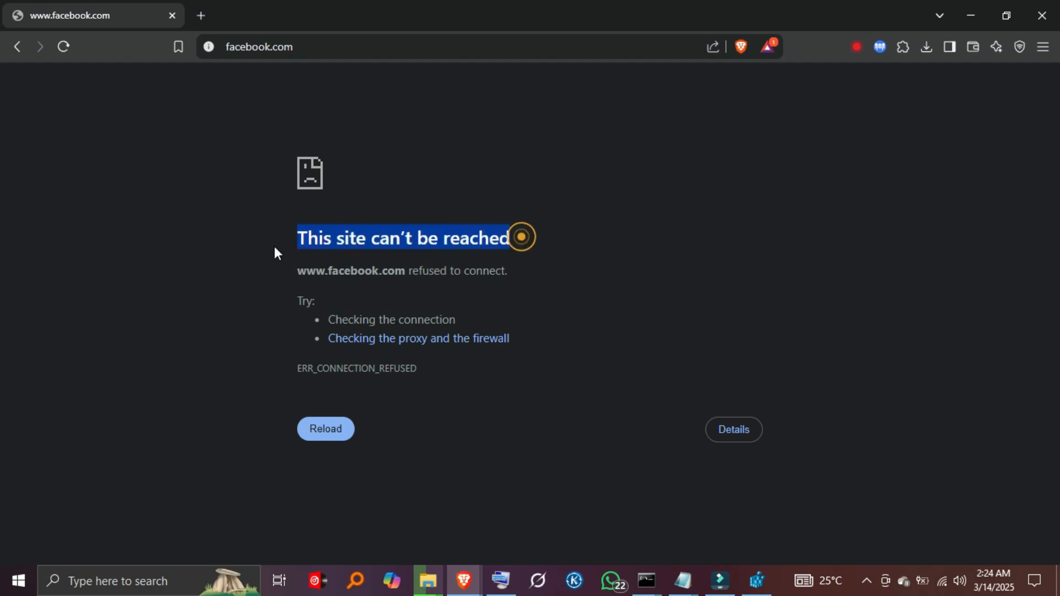
Load fast.com in a new tab to check the internet connection and compare it with the facebook.com tab
{"action": "left_click", "coordinate": [202, 14]}
{"action": "type", "text": "fas"}
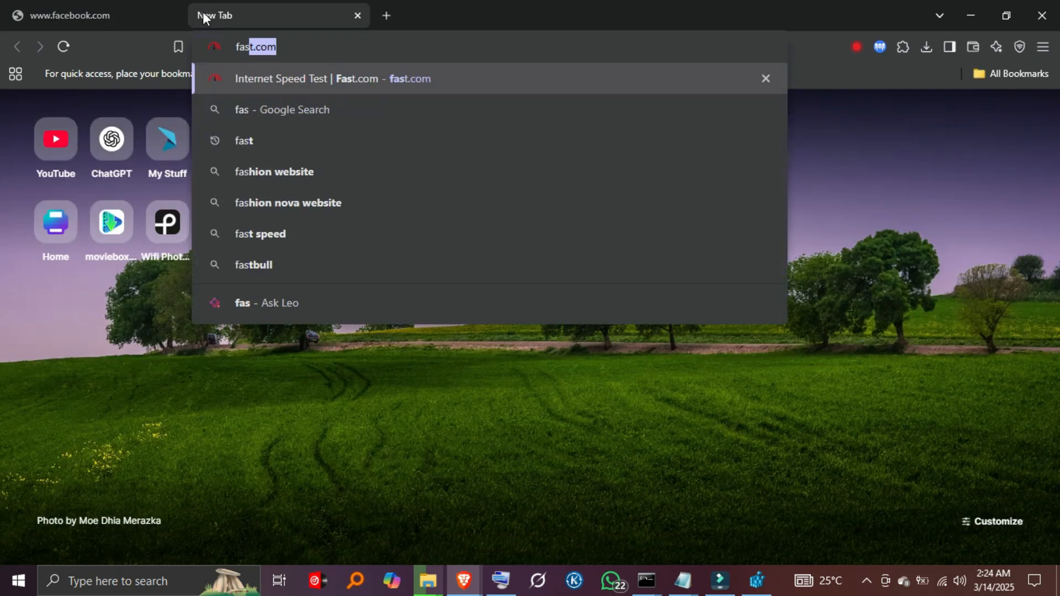
{"action": "type", "text": "t.com"}
{"action": "key", "text": "Return"}
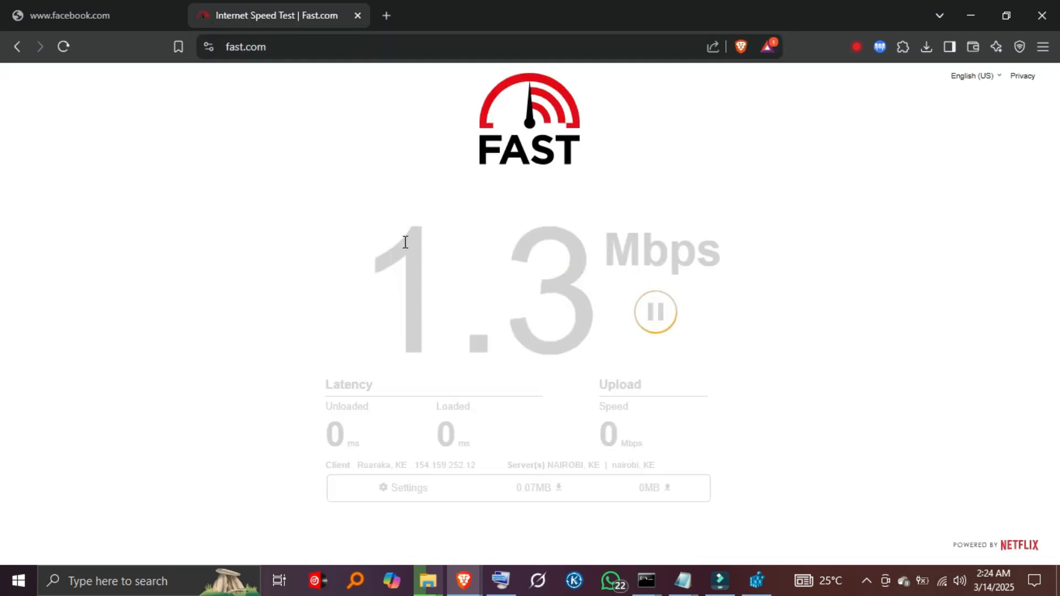
{"action": "left_click", "coordinate": [101, 5]}
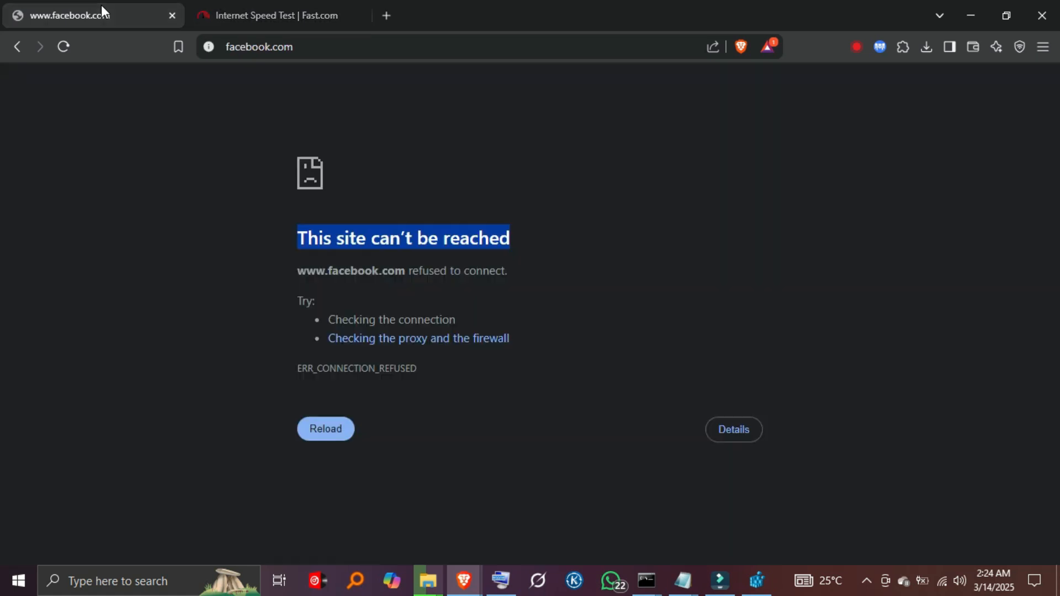
{"action": "left_click", "coordinate": [250, 9]}
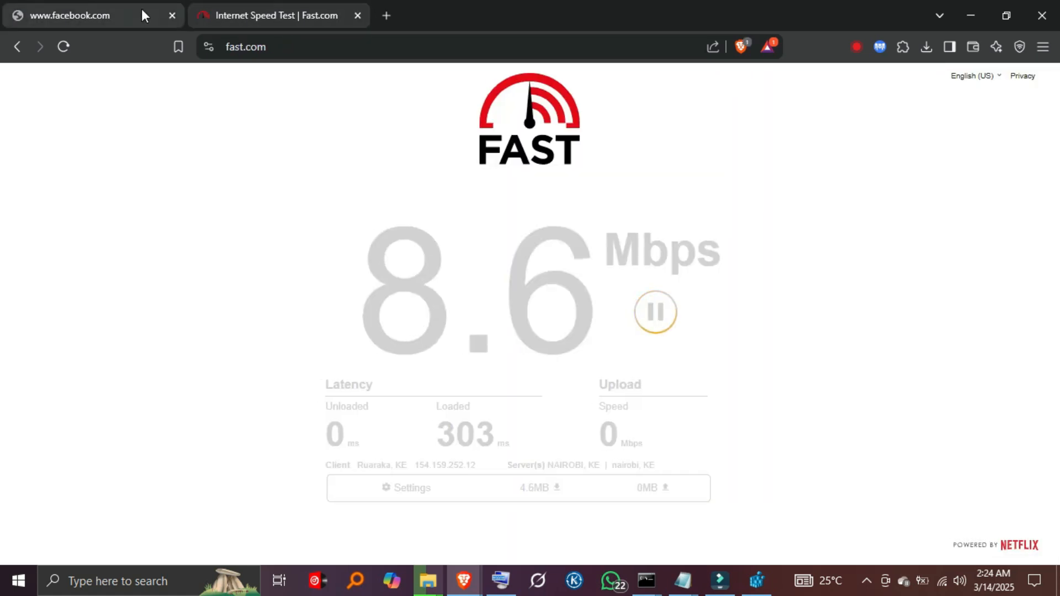
{"action": "left_click", "coordinate": [133, 9]}
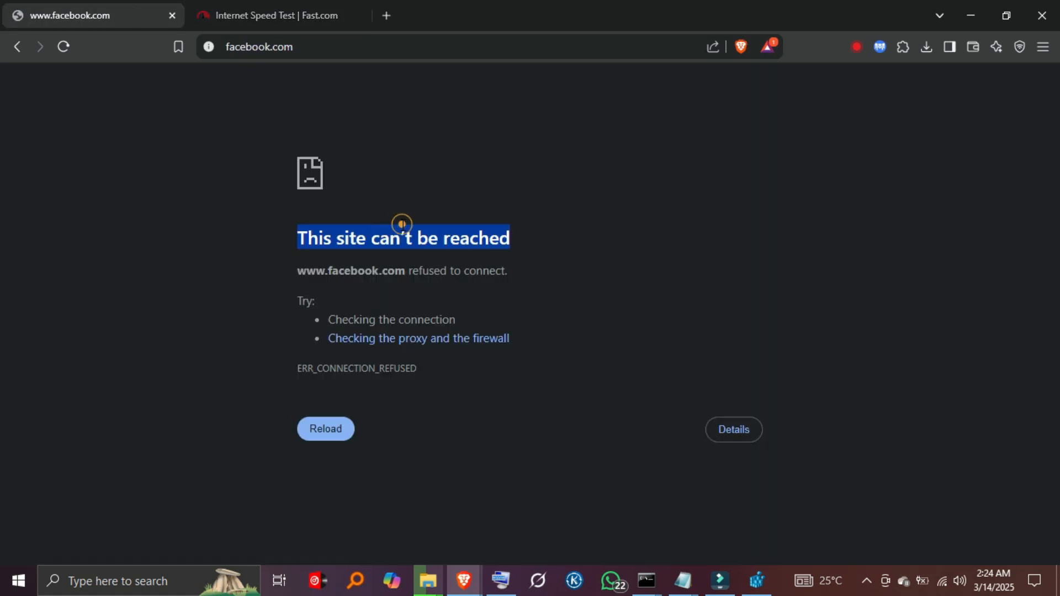
Load youtube.com in a new tab and examine the page's connection message to check whether the site is blocked
{"action": "left_click", "coordinate": [385, 13]}
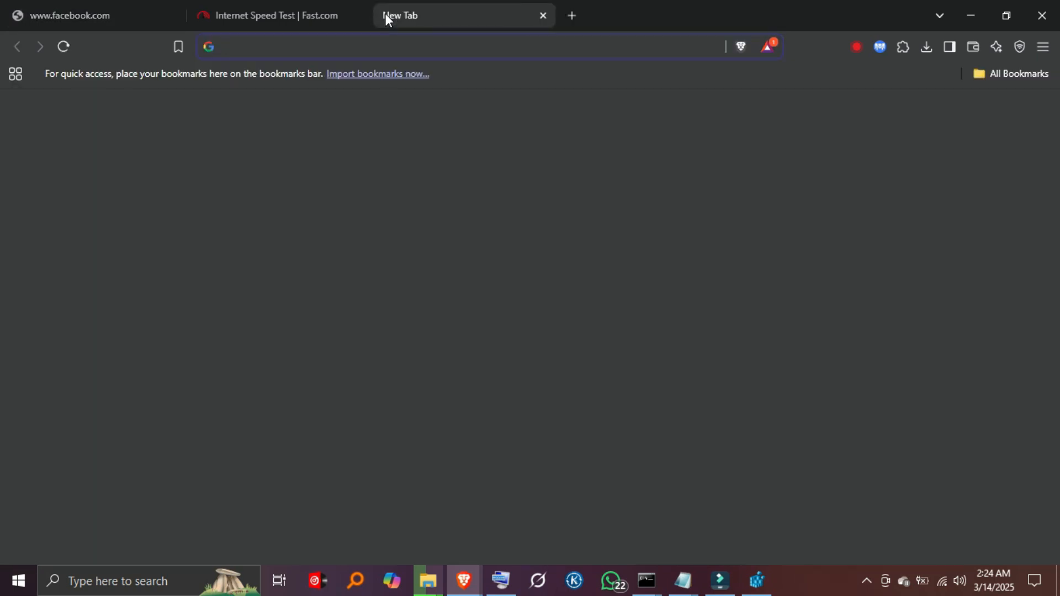
{"action": "type", "text": "youtube.com"}
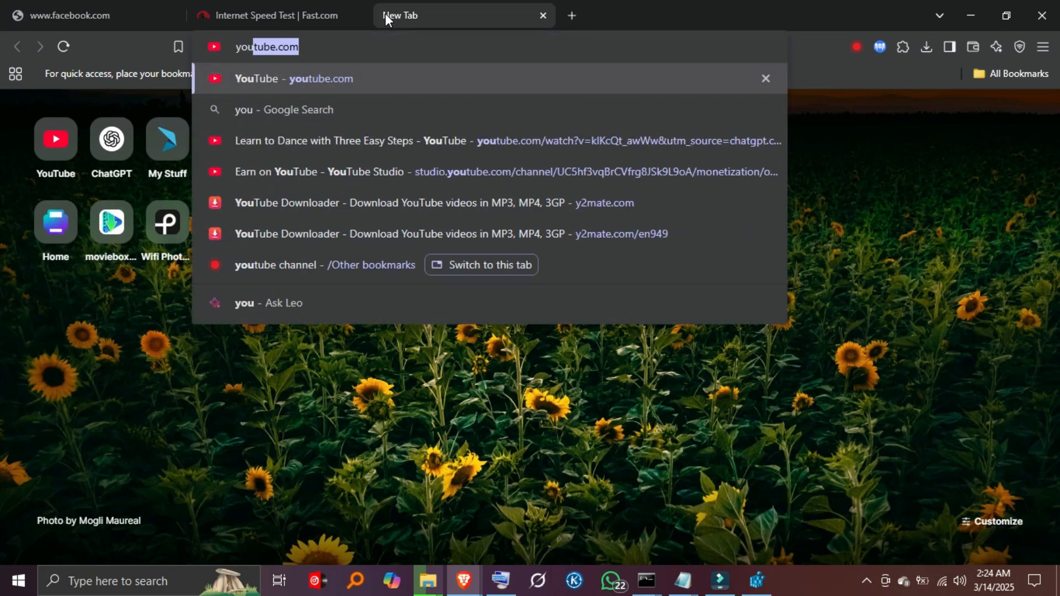
{"action": "key", "text": "Right"}
{"action": "key", "text": "Return"}
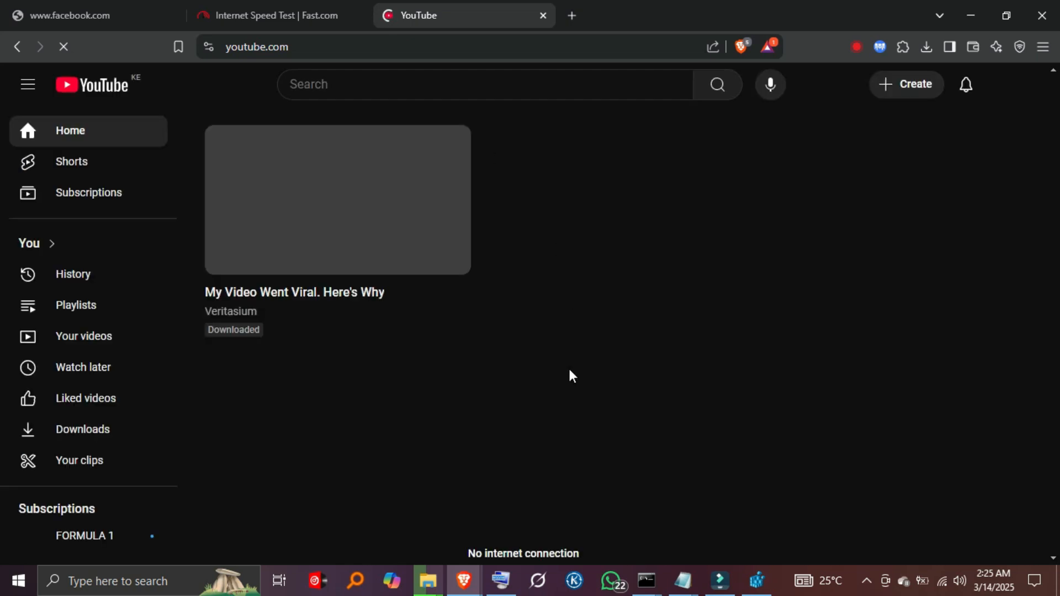
{"action": "left_click_drag", "start_coordinate": [581, 554], "coordinate": [461, 554]}
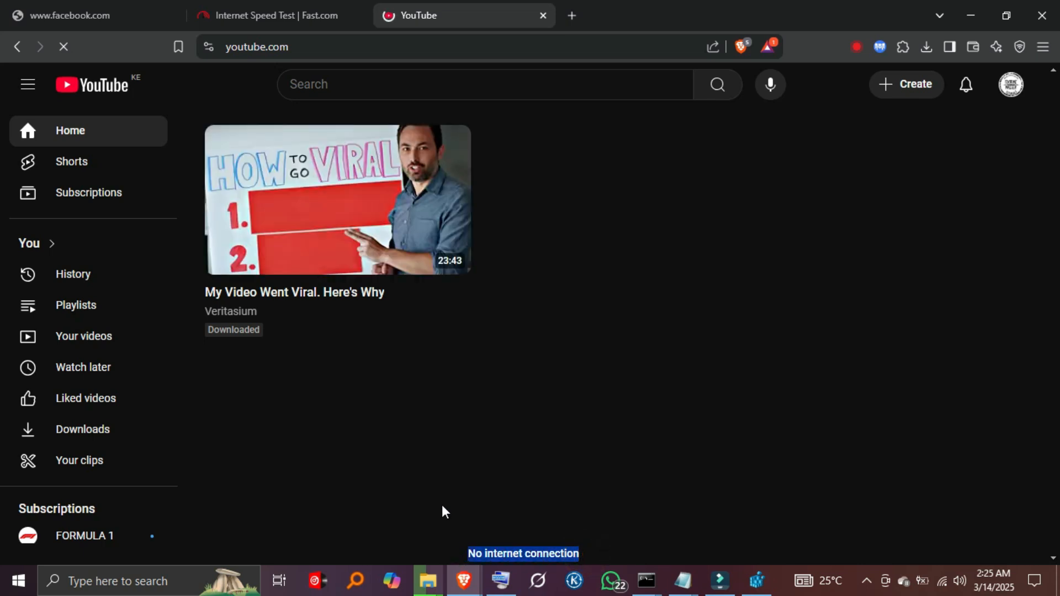
{"action": "left_click", "coordinate": [585, 492]}
{"action": "left_click_drag", "start_coordinate": [588, 552], "coordinate": [441, 554]}
{"action": "left_click", "coordinate": [537, 453]}
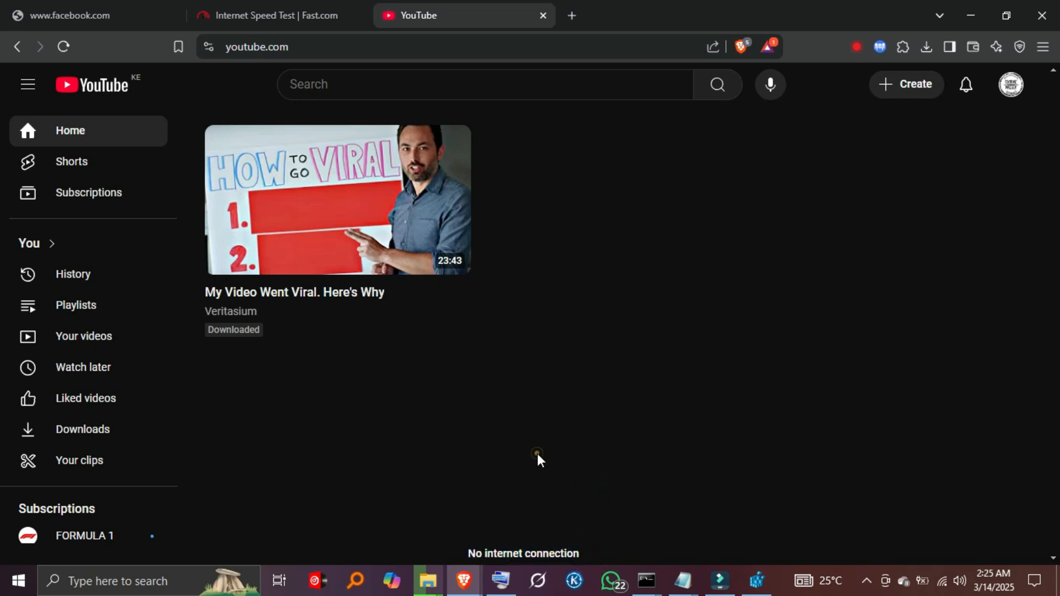
Return to the facebook.com tab and reload it to recheck the block
{"action": "left_click", "coordinate": [303, 7]}
{"action": "left_click", "coordinate": [132, 4]}
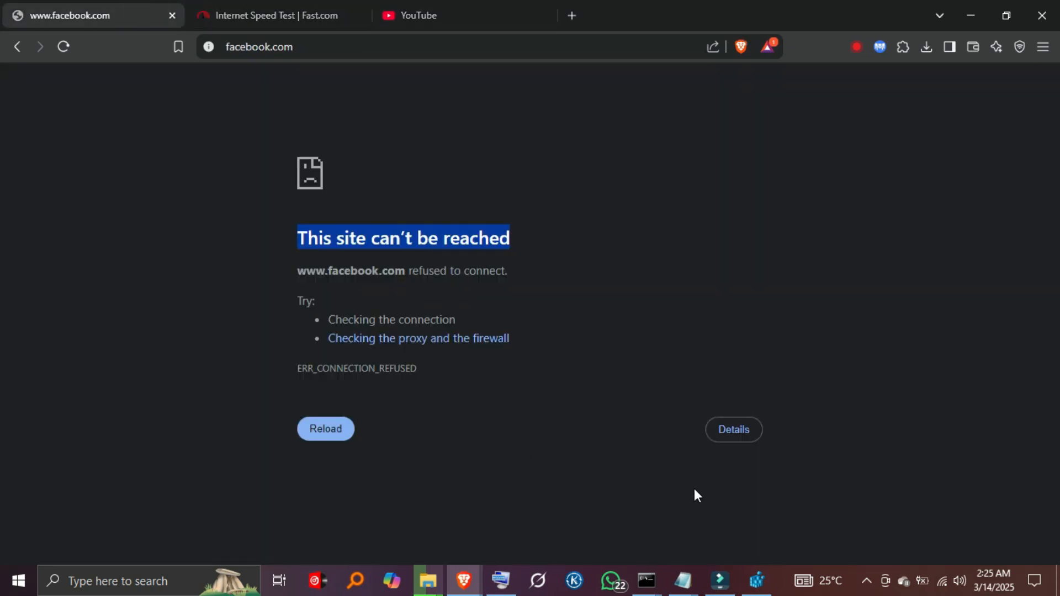
{"action": "key", "text": "F5"}
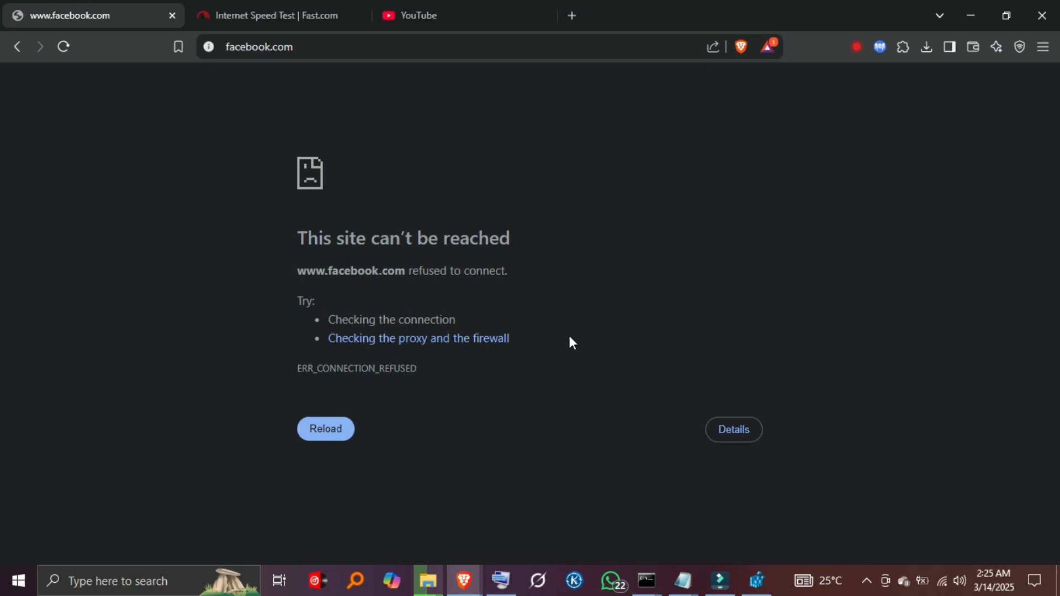
Switch to the hosts file in Notepad, delete the four 127.0.0.1 entries for example.com, facebook.com and youtube.com, and save the file
{"action": "mouse_move", "coordinate": [683, 580]}
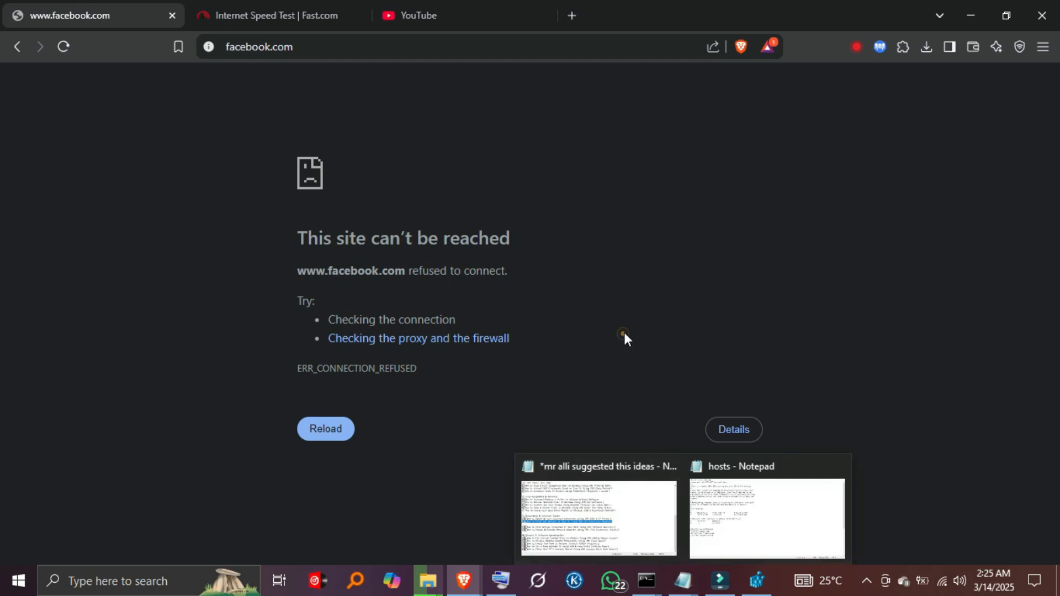
{"action": "left_click", "coordinate": [623, 332]}
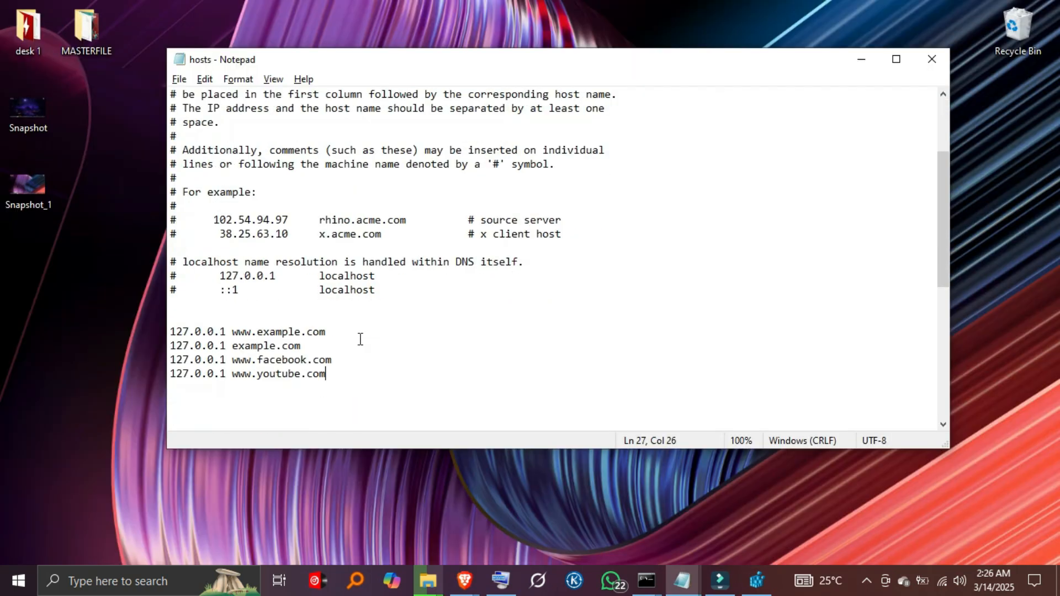
{"action": "scroll", "coordinate": [360, 338], "scroll_direction": "down", "scroll_amount": 1}
{"action": "left_click_drag", "start_coordinate": [346, 335], "coordinate": [165, 288]}
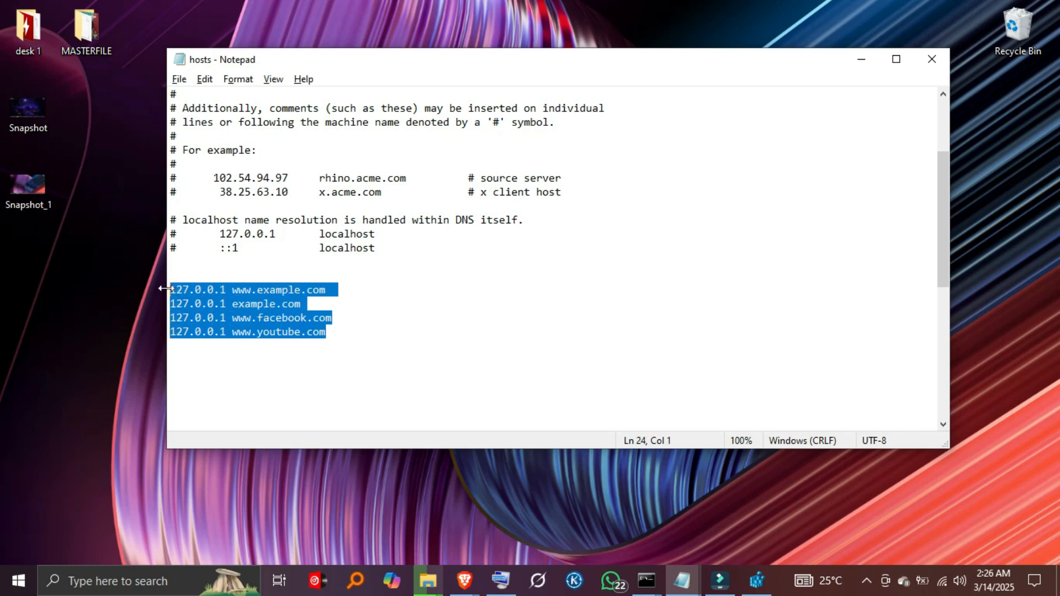
{"action": "right_click", "coordinate": [212, 294]}
{"action": "left_click", "coordinate": [260, 378]}
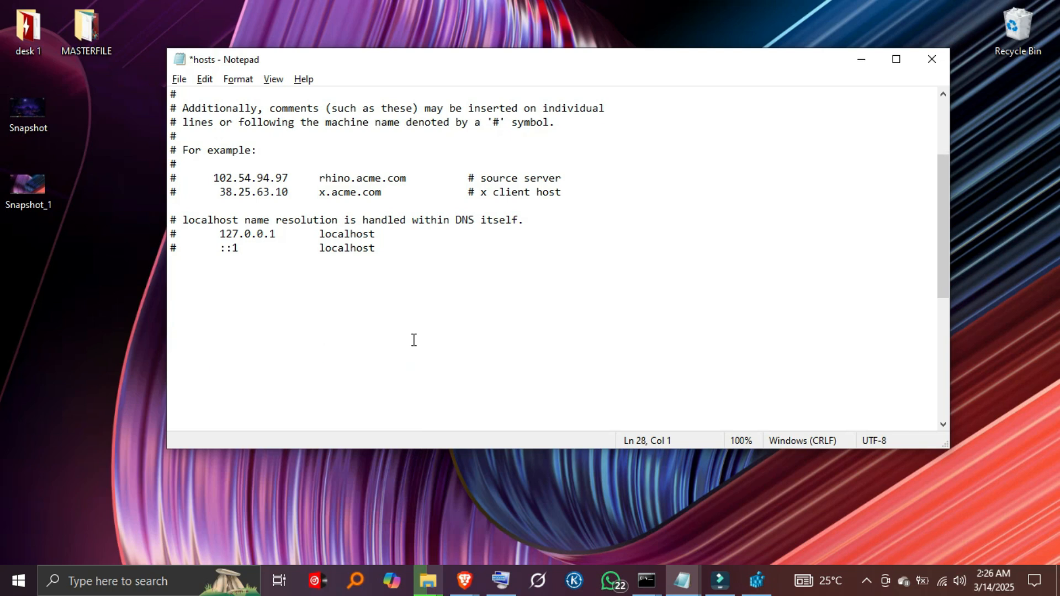
{"action": "left_click", "coordinate": [179, 79]}
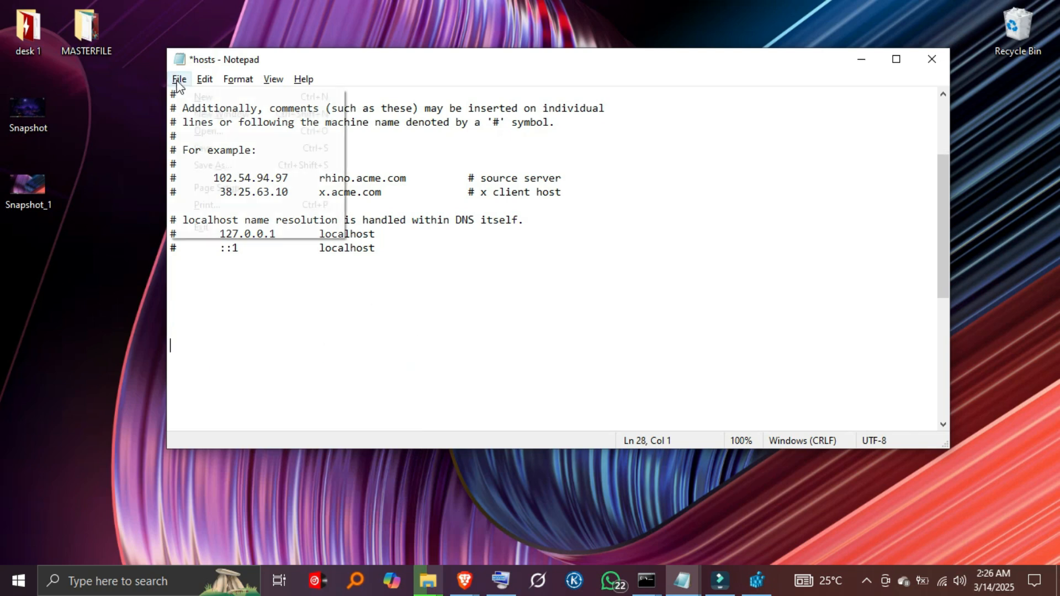
{"action": "left_click", "coordinate": [214, 149]}
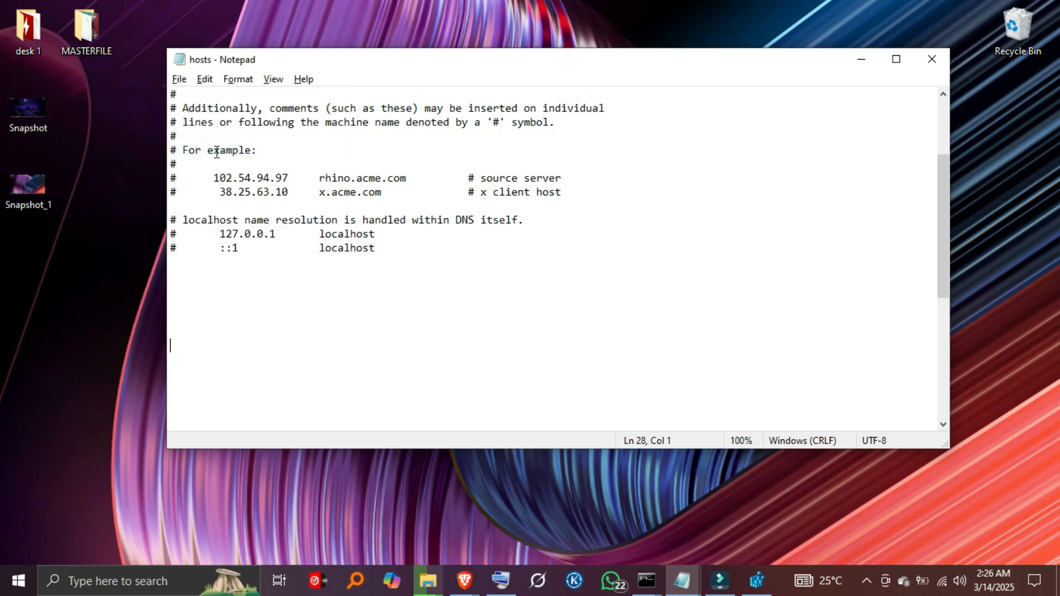